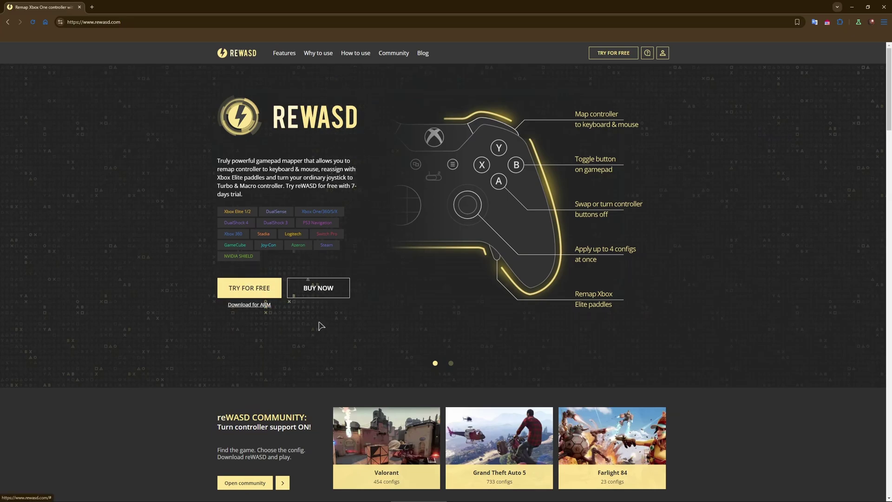
Step: Start the reWASD free trial, download the installer and run it
click(252, 288)
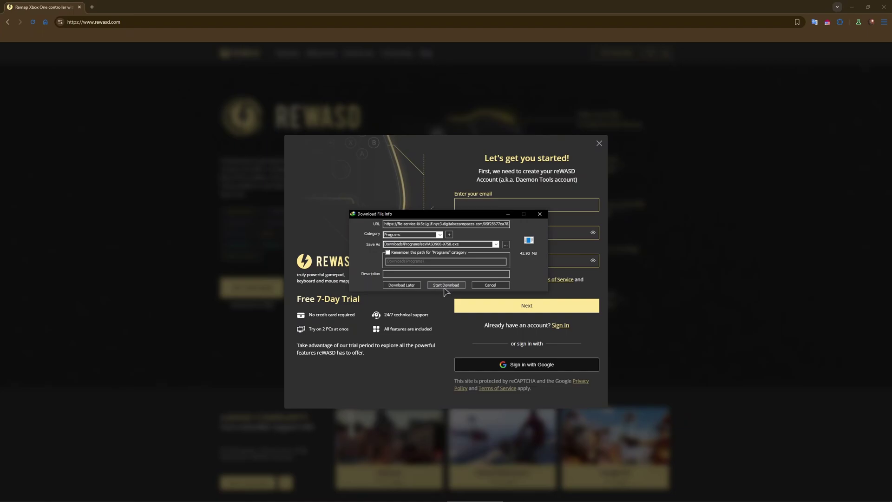
click(445, 286)
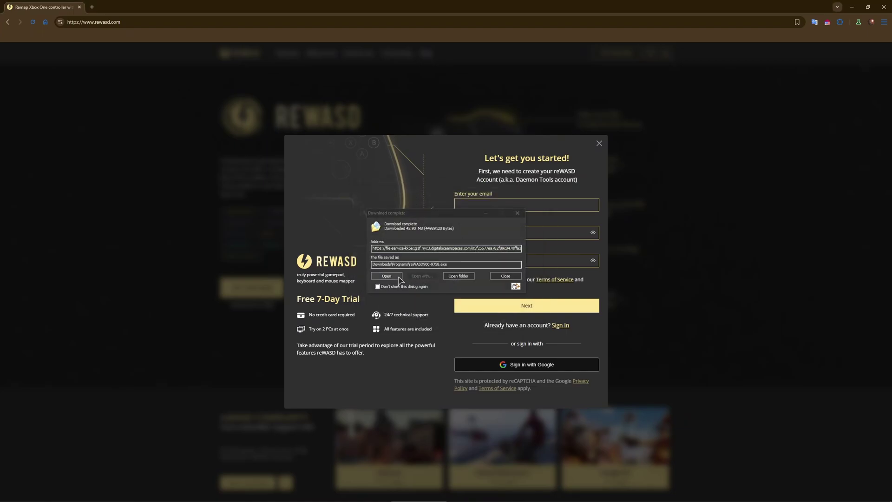
click(399, 278)
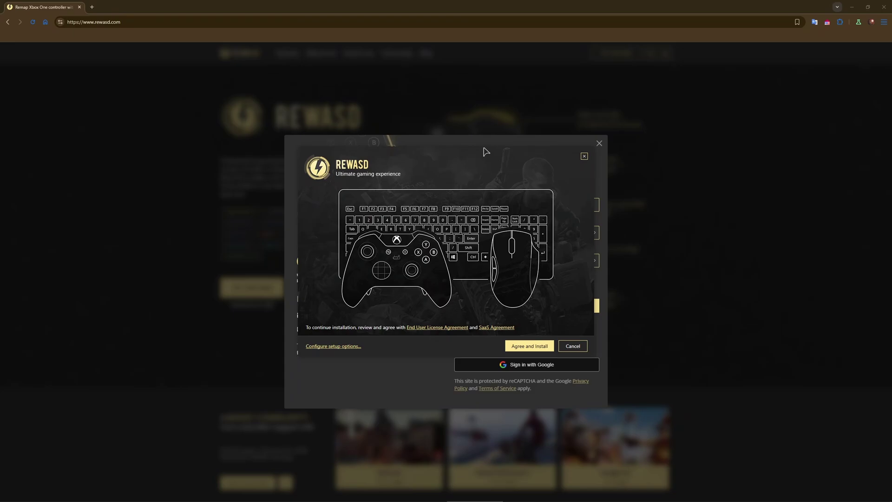
drag(486, 151, 589, 176)
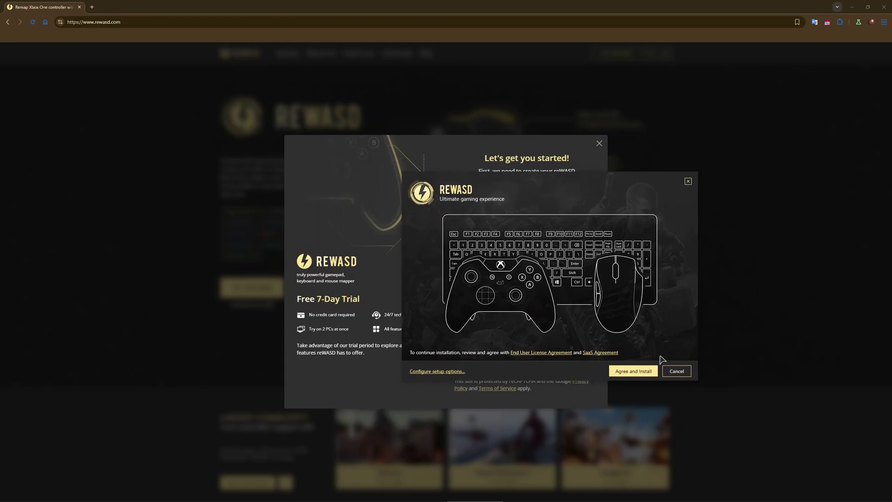
Step: Install reWASD without usage statistics or a desktop shortcut, and skip the restart
click(435, 371)
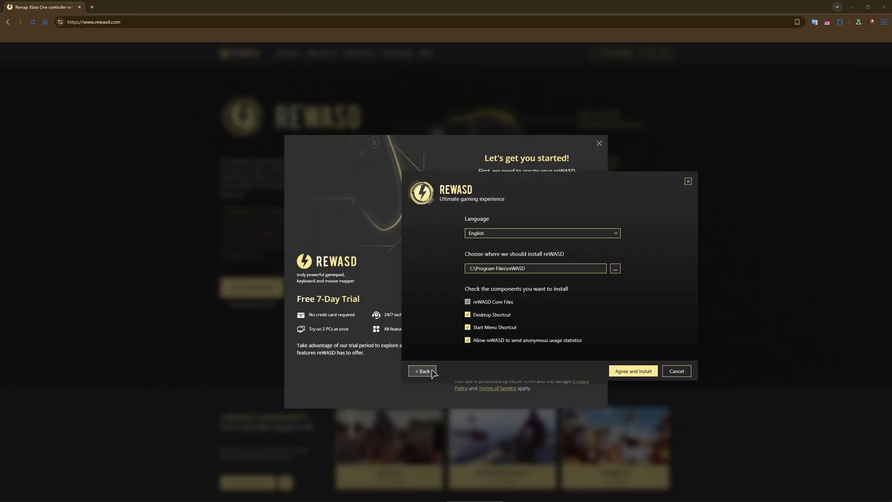
click(475, 338)
click(485, 319)
key(Return)
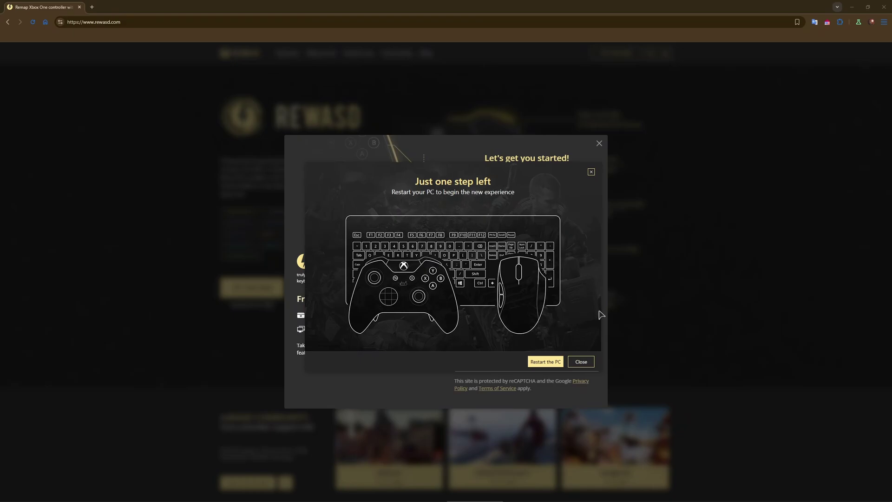
click(579, 363)
Step: Dismiss the sign-up window, accept the Terms of Use, and continue to bloodborne Config 1
click(599, 143)
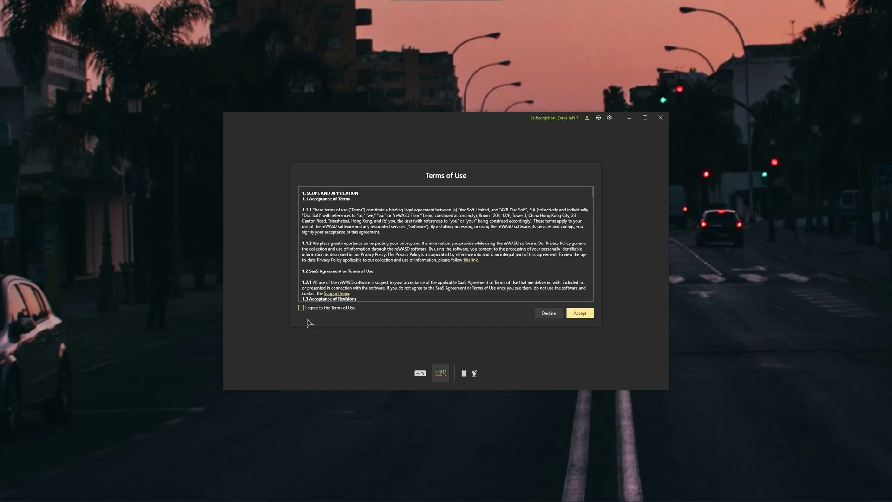
click(301, 308)
click(587, 316)
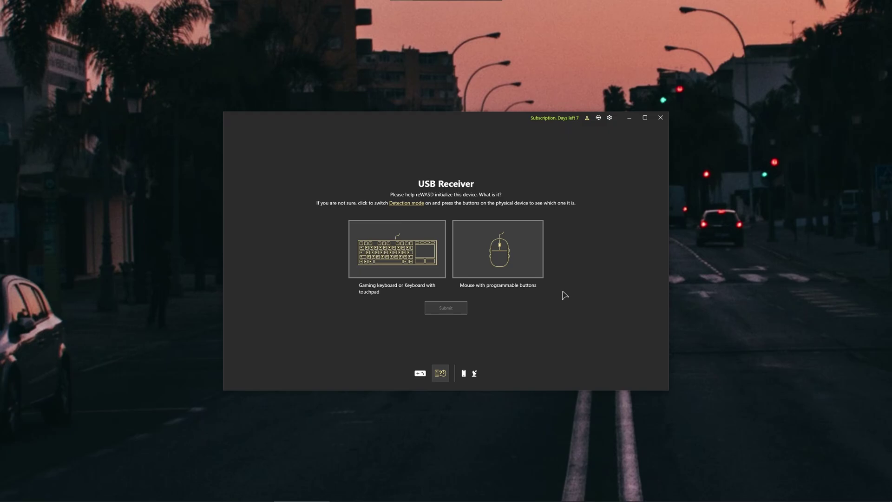
click(420, 373)
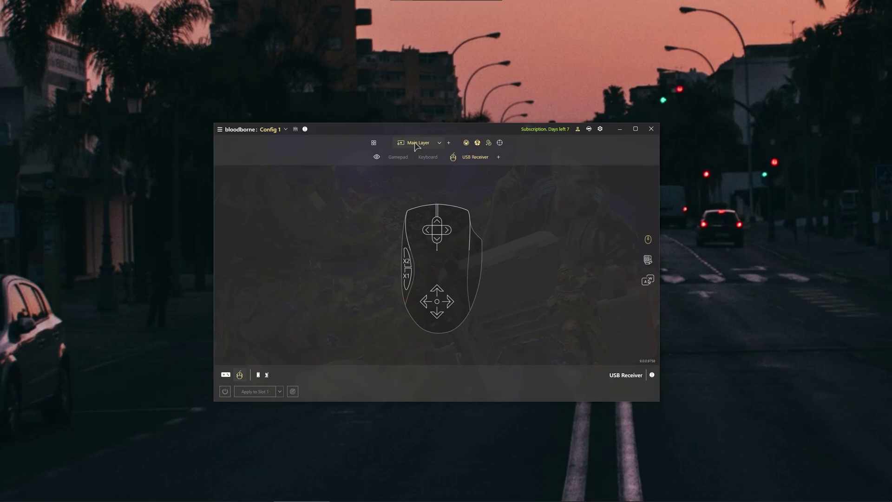
Step: Add a Keyboard and Mouse to Gamepad shift layer beside Main Layer and confirm it
click(440, 144)
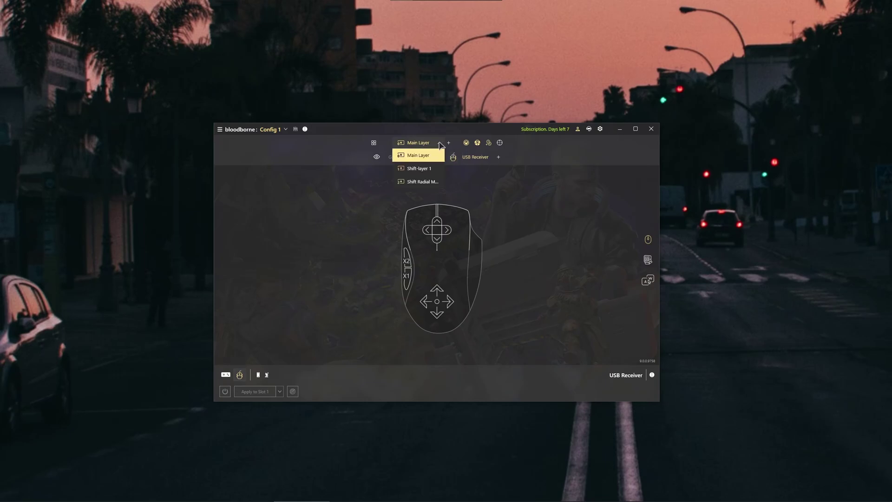
click(439, 143)
click(449, 143)
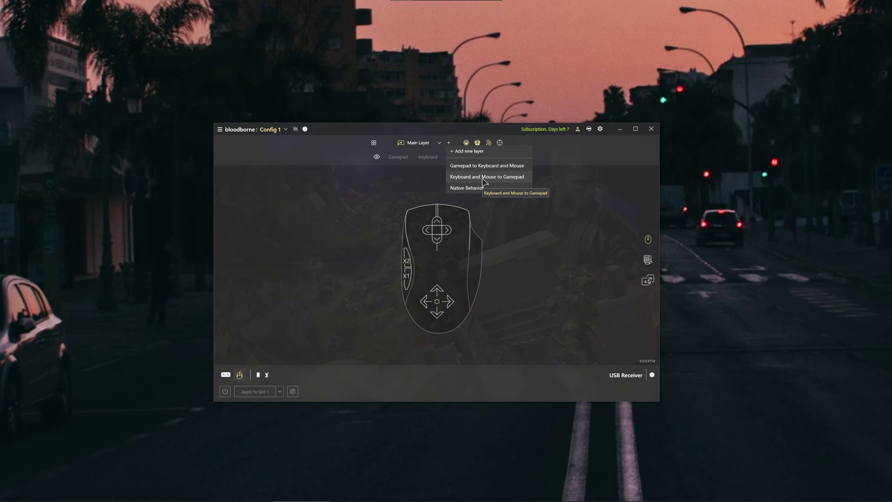
click(514, 178)
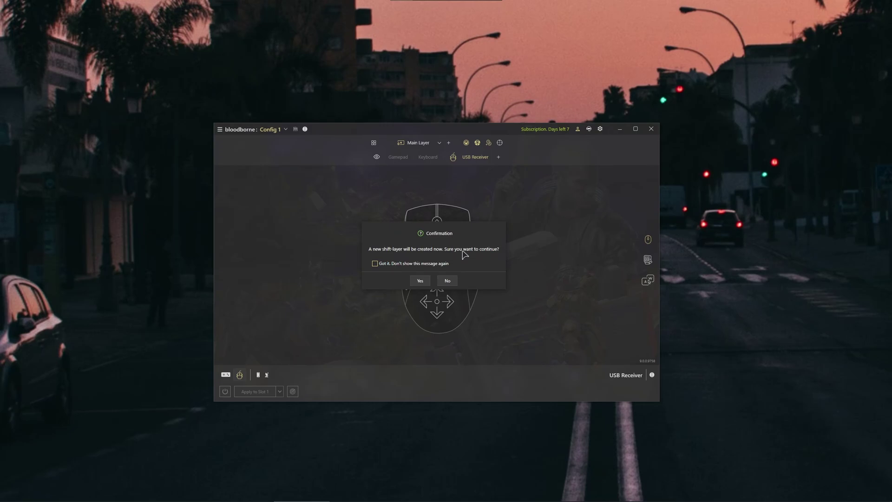
click(420, 281)
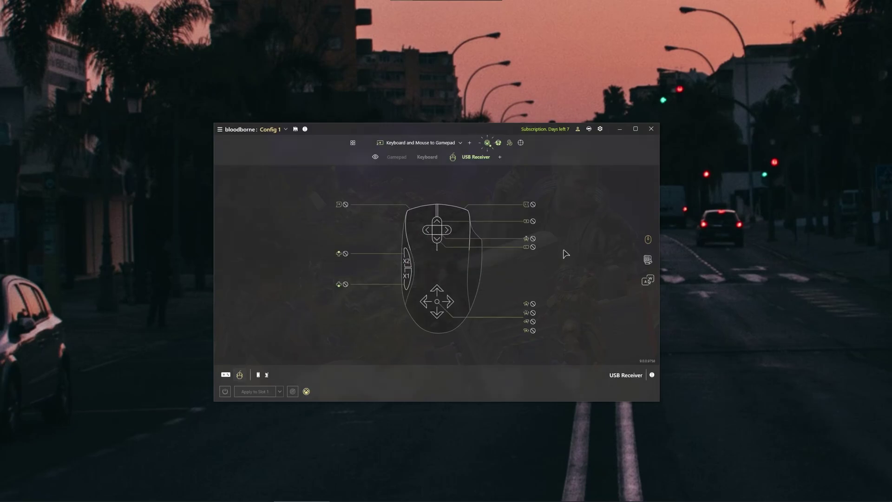
Step: Map the left mouse button to RB, then show the Keyboard mappings list
click(423, 225)
click(319, 241)
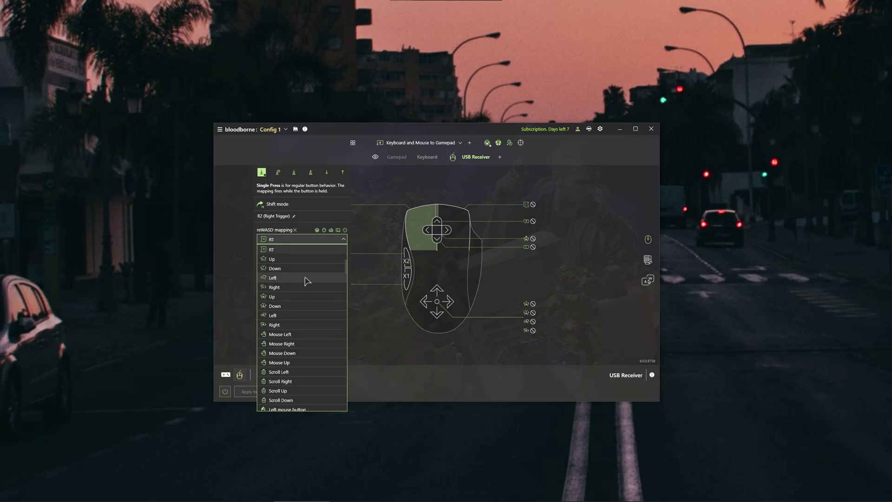
scroll(302, 265, up, 4)
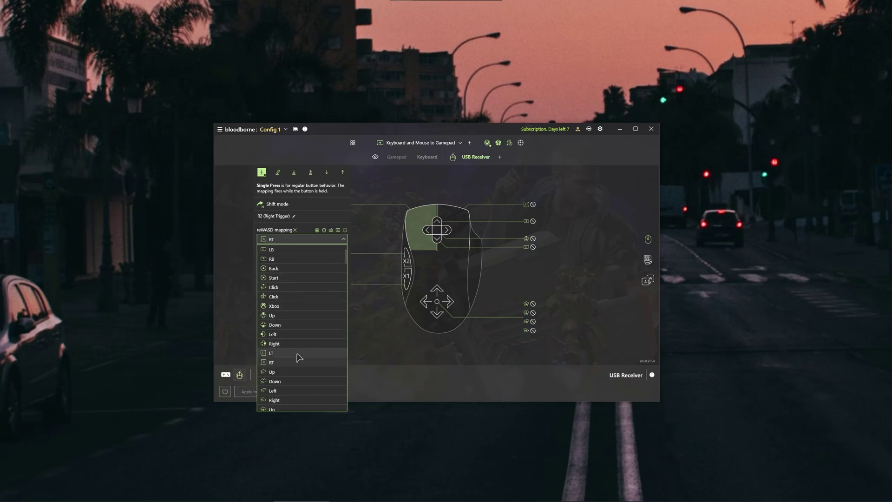
scroll(293, 339, up, 2)
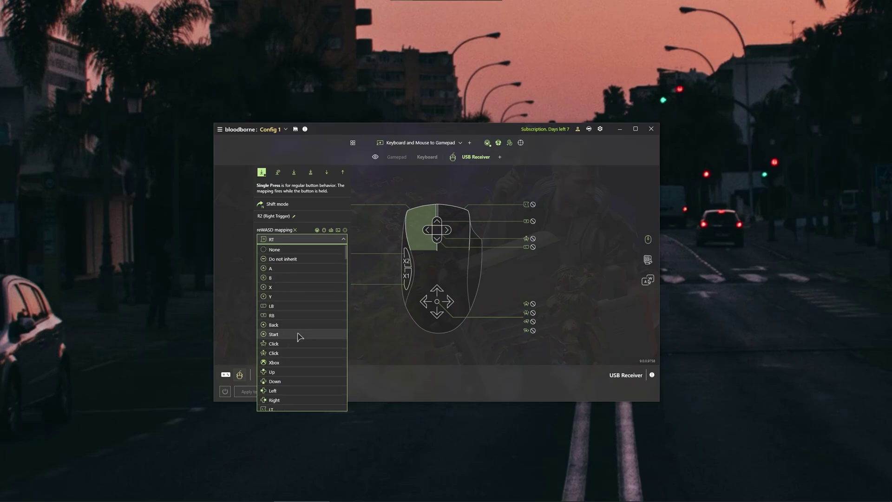
click(285, 315)
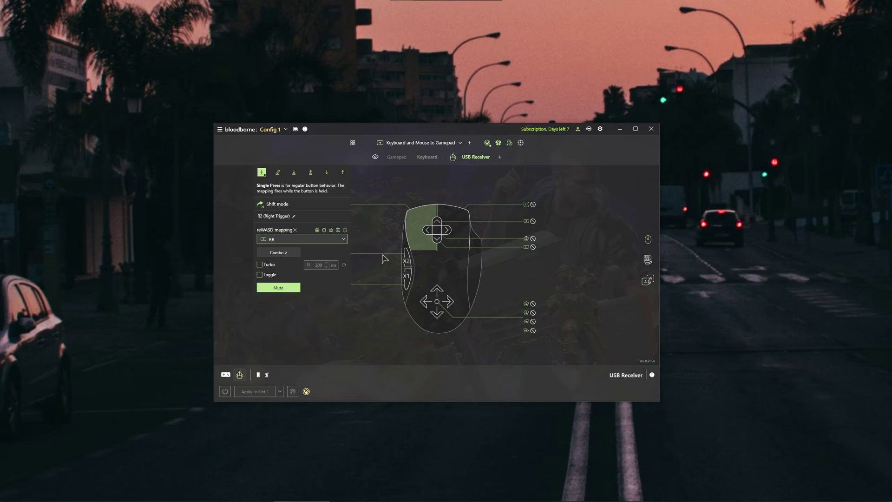
click(356, 302)
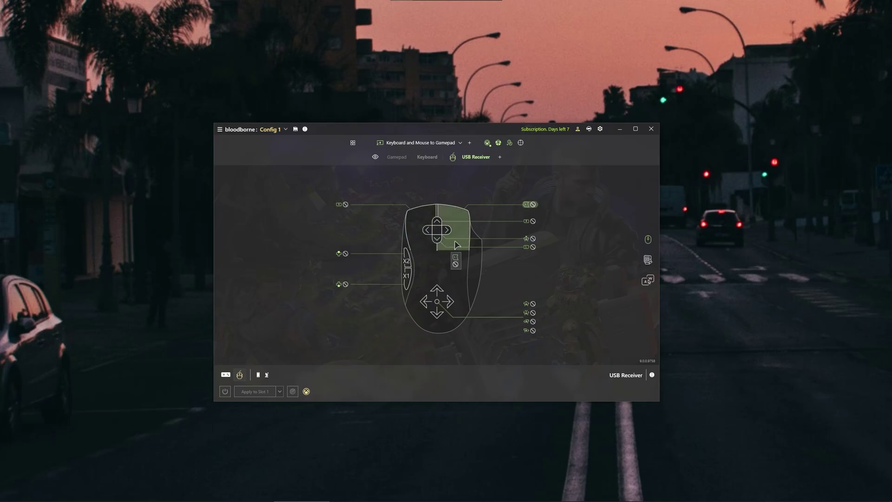
click(427, 157)
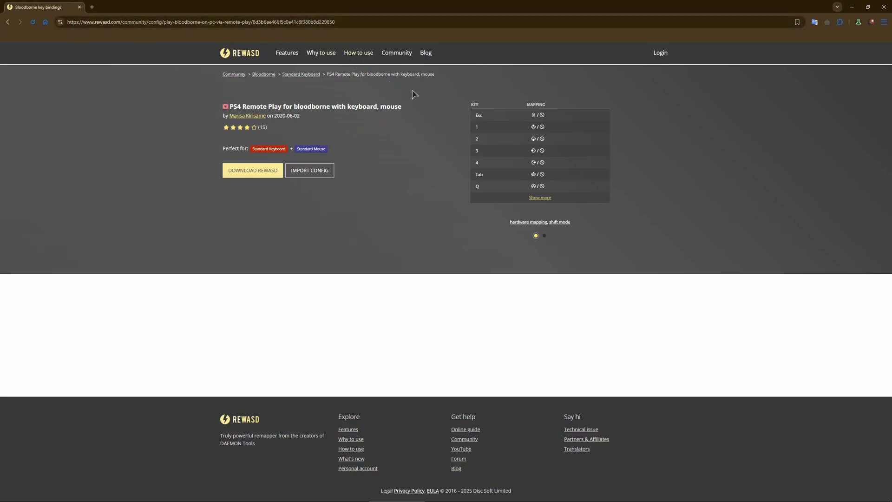
Step: Import the 'PS4 Remote Play for bloodborne with keyboard, mouse' config from its rewasd.com page
click(312, 178)
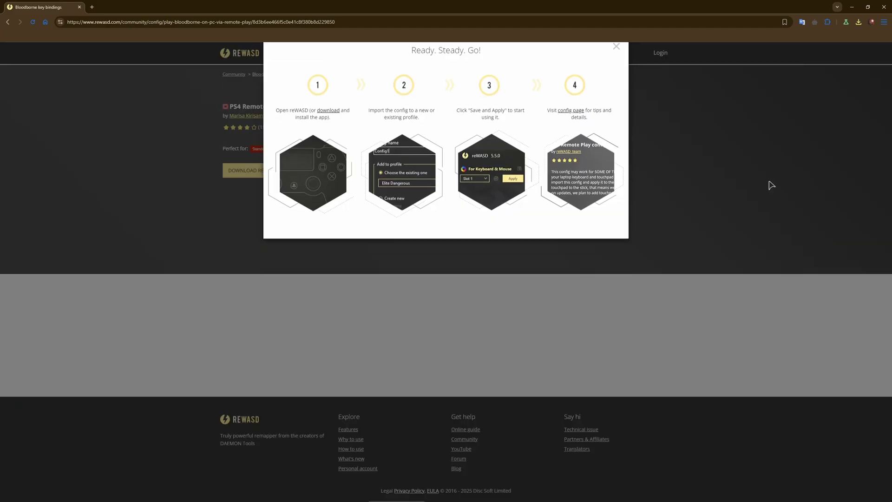
Step: Import the downloaded Bloodborne config as new profile Bloodborne123, saving changes, and view its keyboard mappings
click(773, 184)
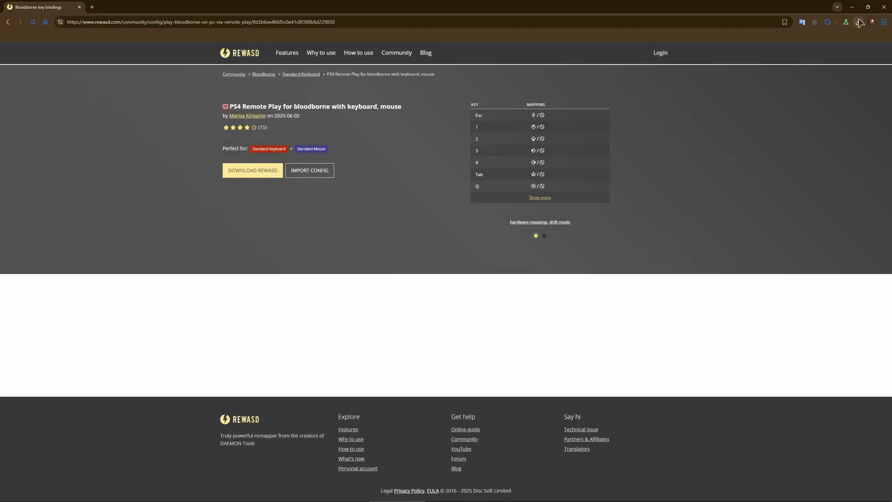
click(793, 54)
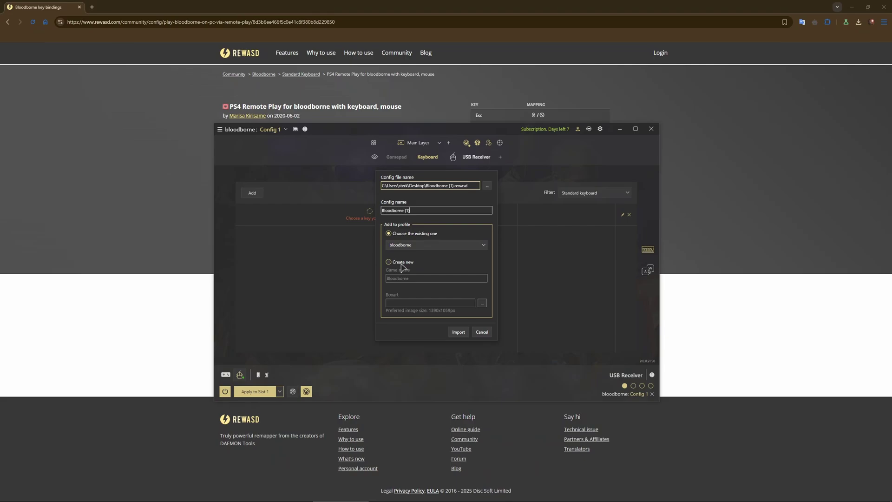
click(402, 263)
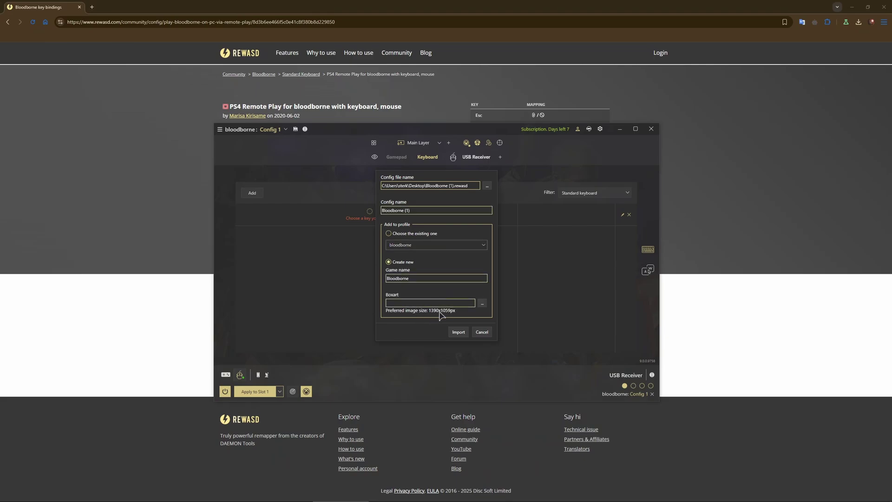
click(462, 333)
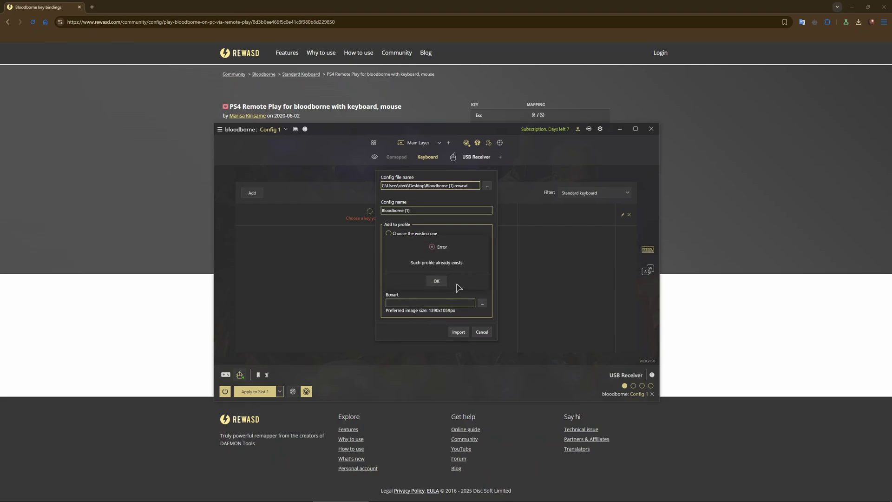
click(439, 283)
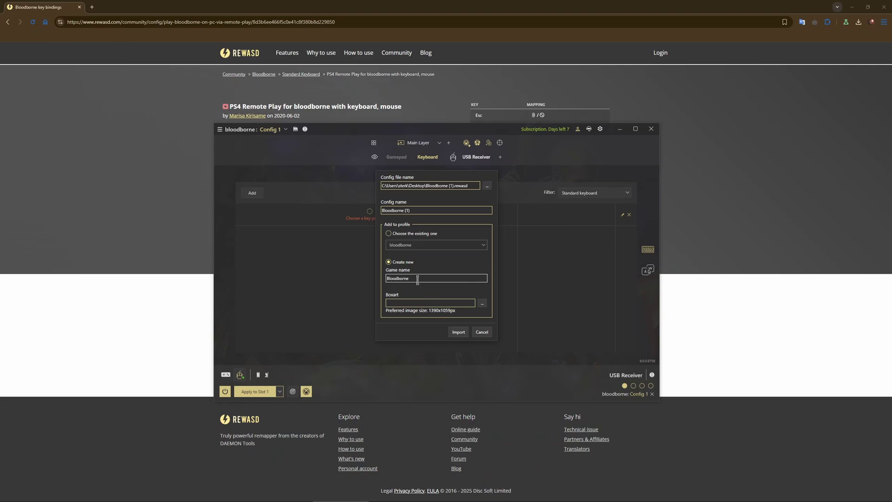
click(460, 332)
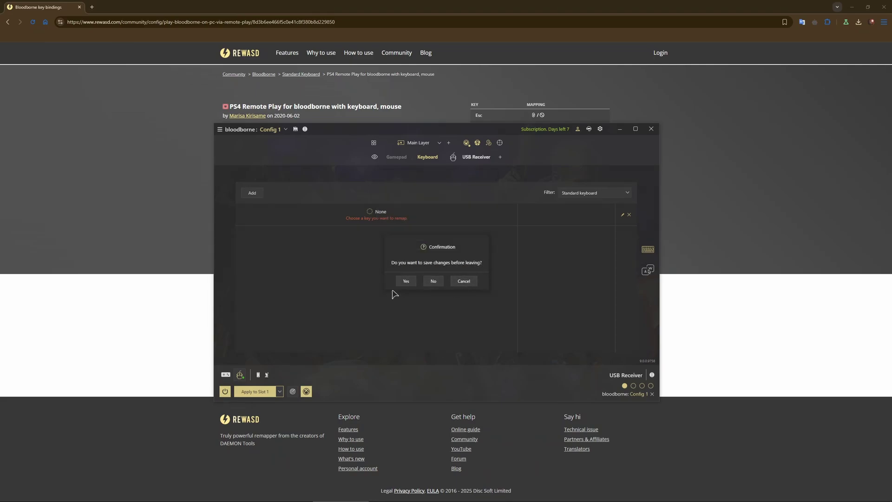
click(406, 281)
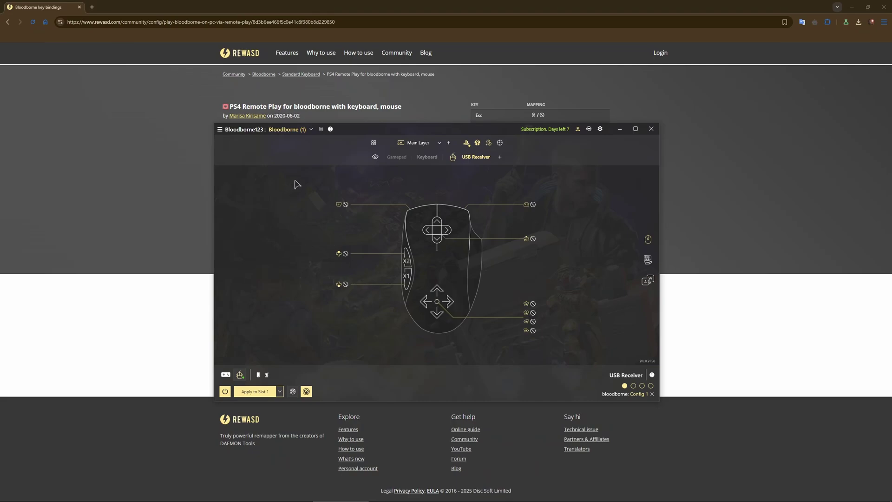
click(427, 158)
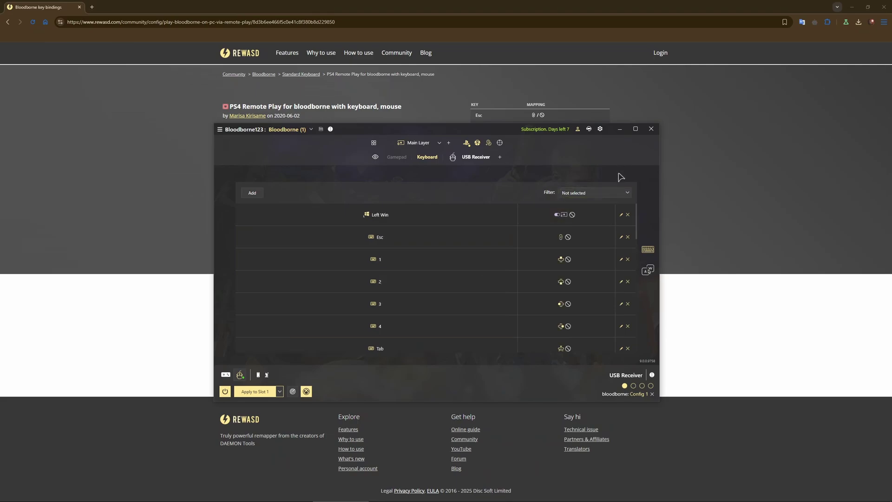
Step: Minimize reWASD and launch Bloodborne from the shadPS4 game list
click(621, 130)
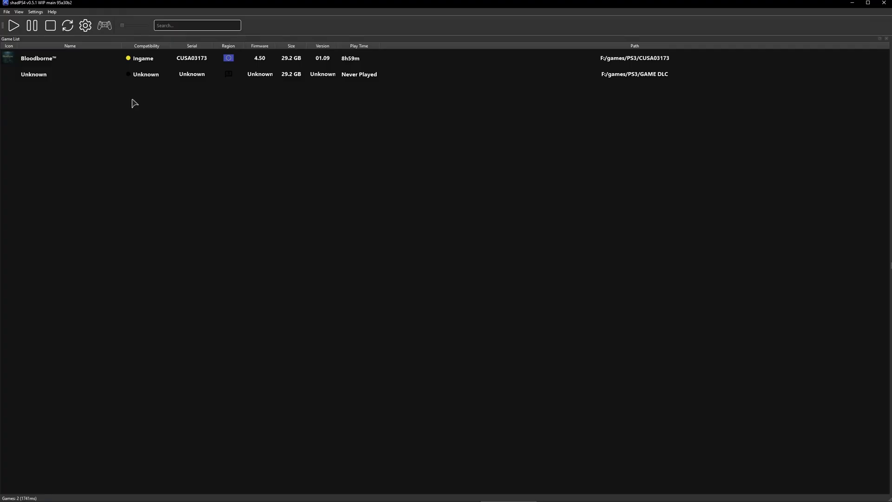
double_click(130, 63)
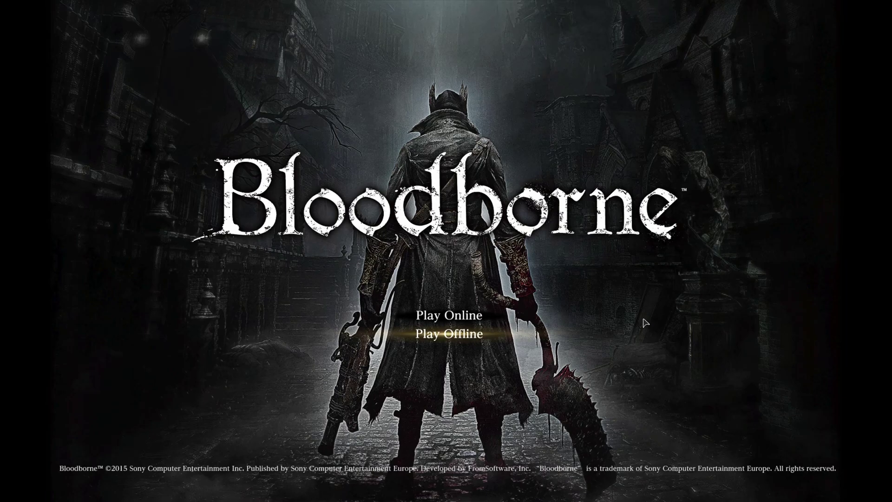
Step: Highlight Play Offline on Bloodborne's title menu and confirm it
key(Up)
key(Down)
key(Up)
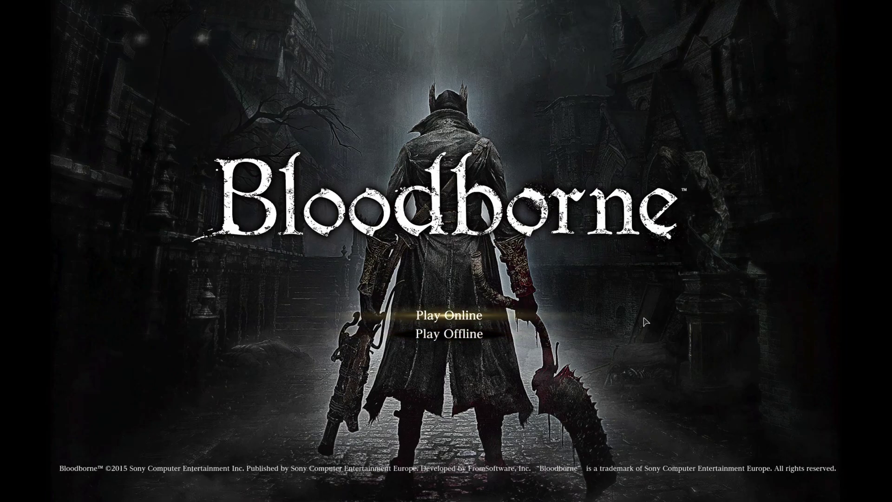
key(Down)
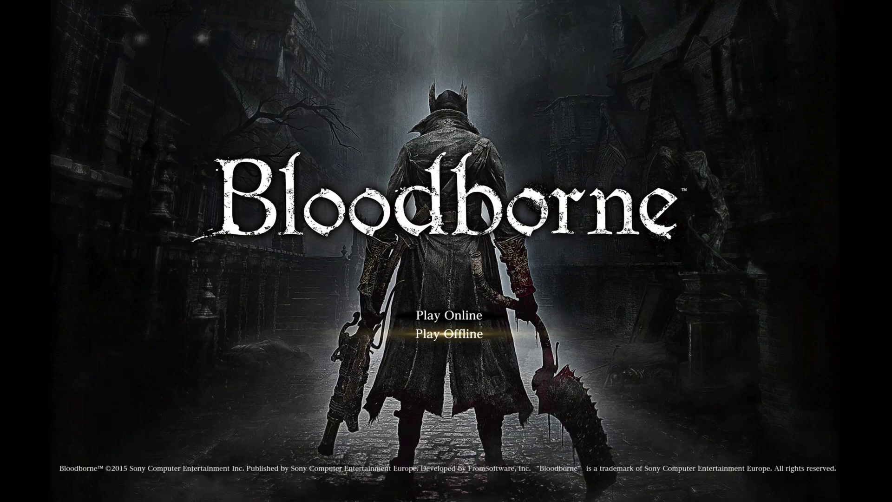
key(Return)
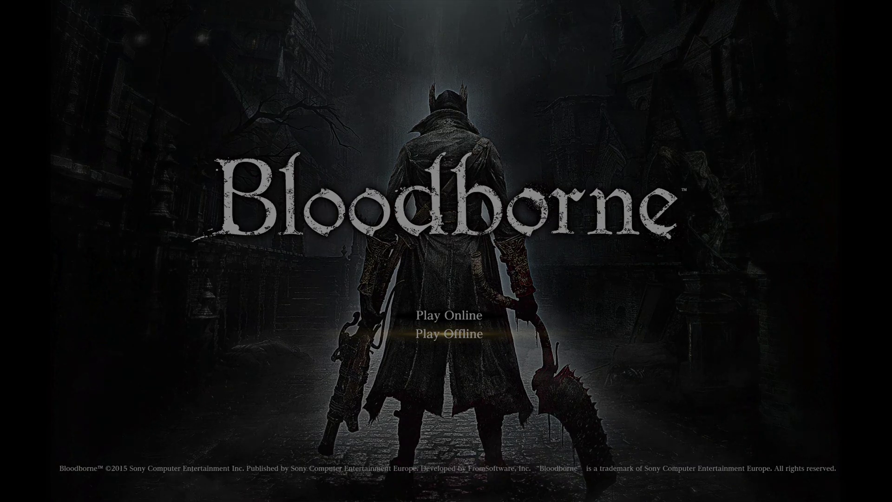